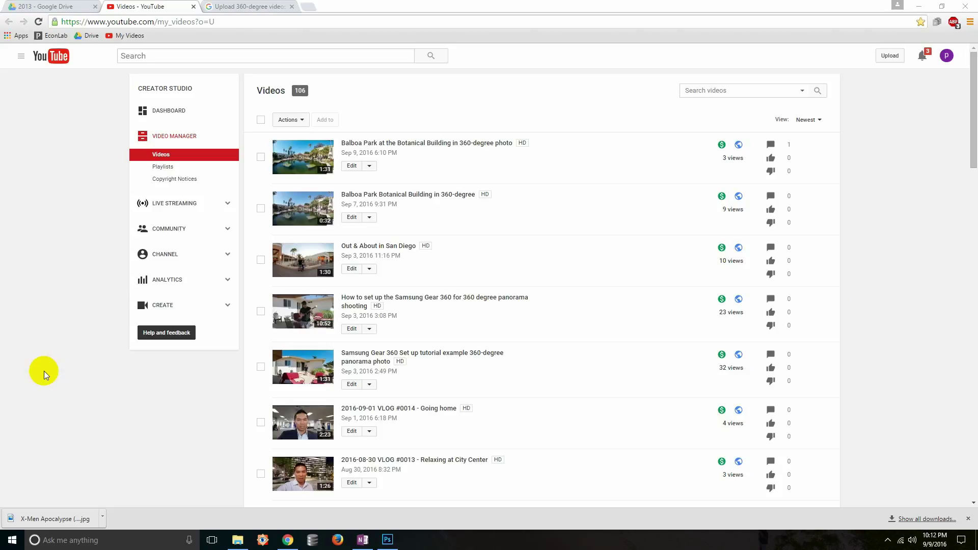
# Dismiss the downloads bar and open the 'Balboa Park at the Botanical Building in 360-degree photo' video.
pyautogui.click(967, 519)
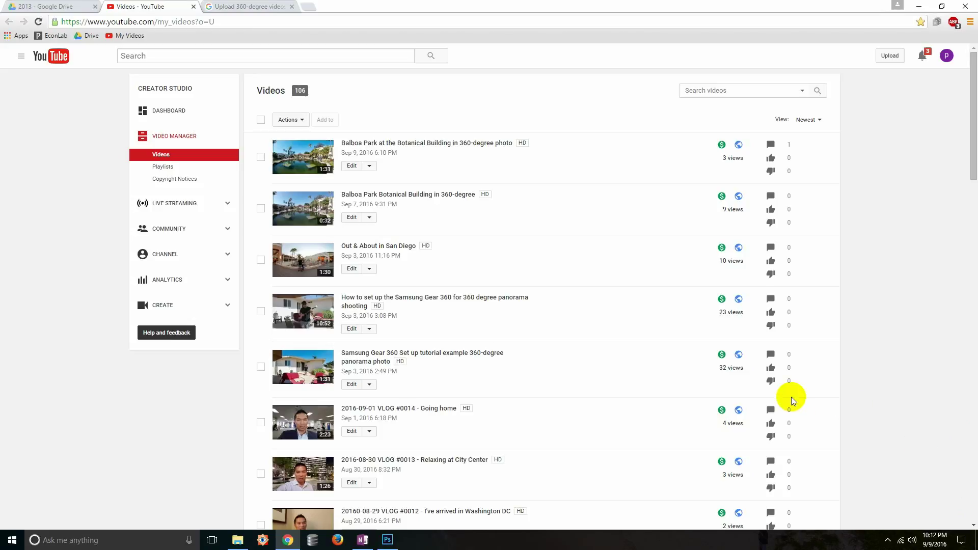
pyautogui.click(467, 143)
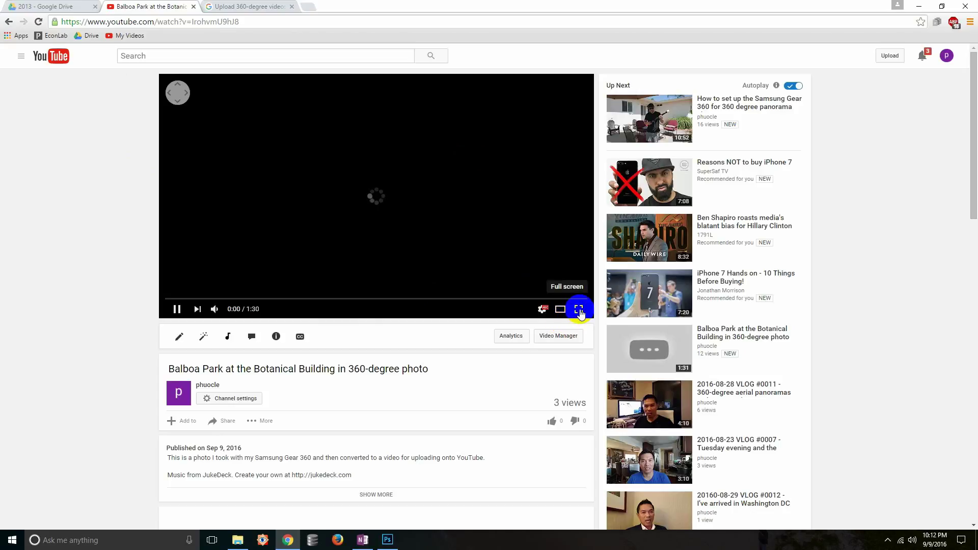
# Play the 360 video full screen at lower volume and pan the view toward the museum wall.
pyautogui.click(579, 309)
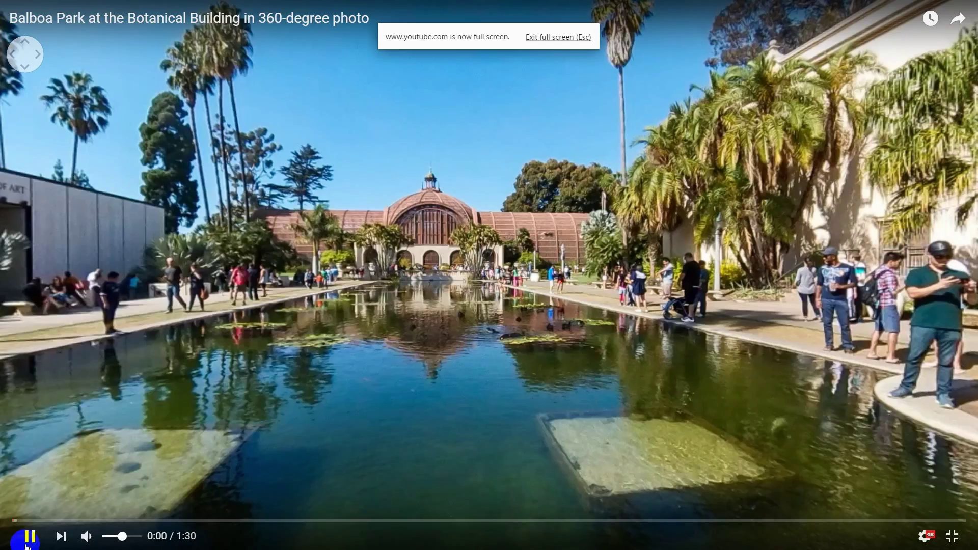
pyautogui.click(112, 537)
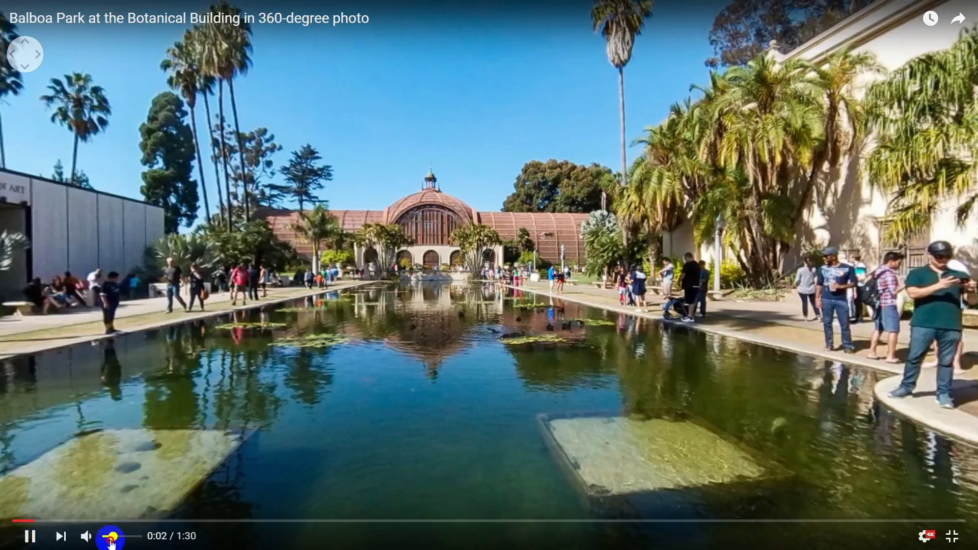
pyautogui.click(621, 308)
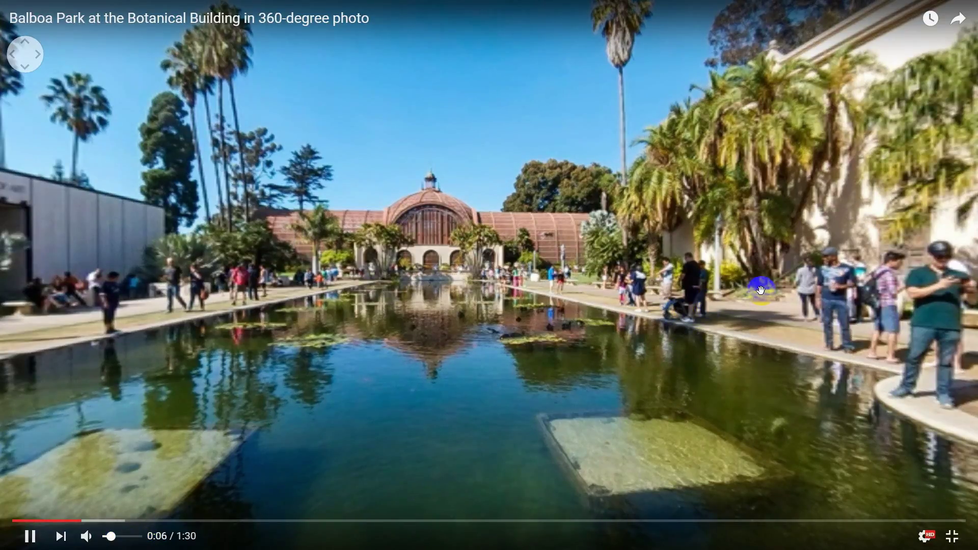
pyautogui.moveTo(352, 321); pyautogui.dragTo(682, 338)
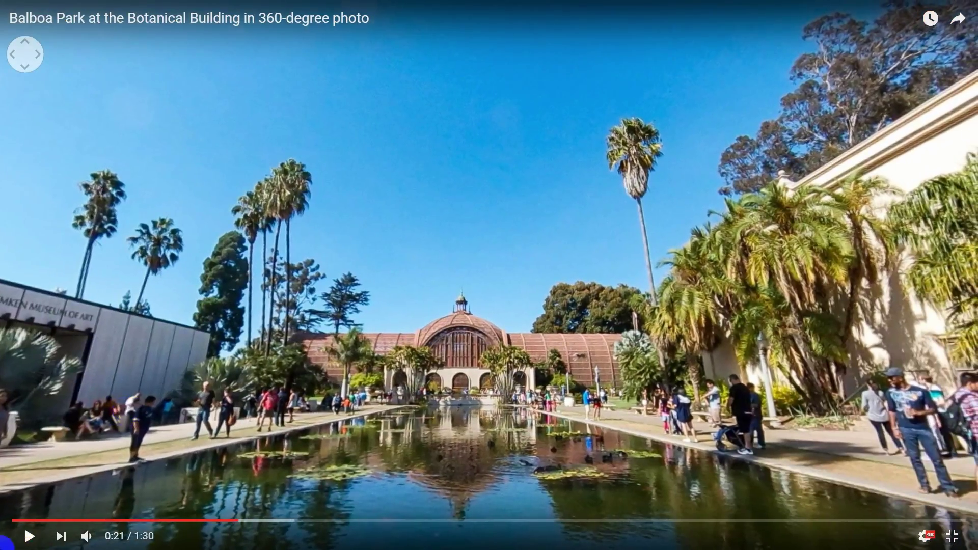
# Resume playback, leave full screen, and pause the video on the watch page.
pyautogui.click(28, 536)
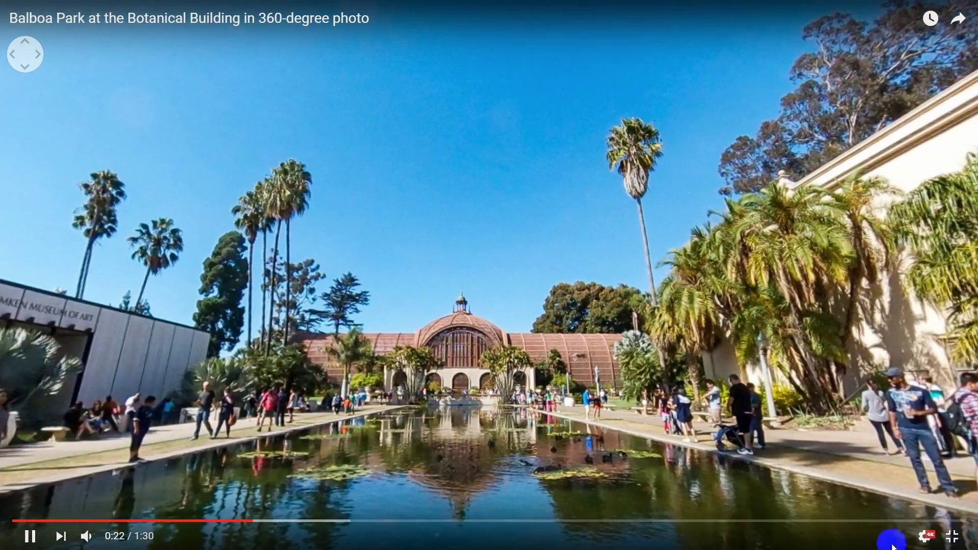
pyautogui.click(951, 536)
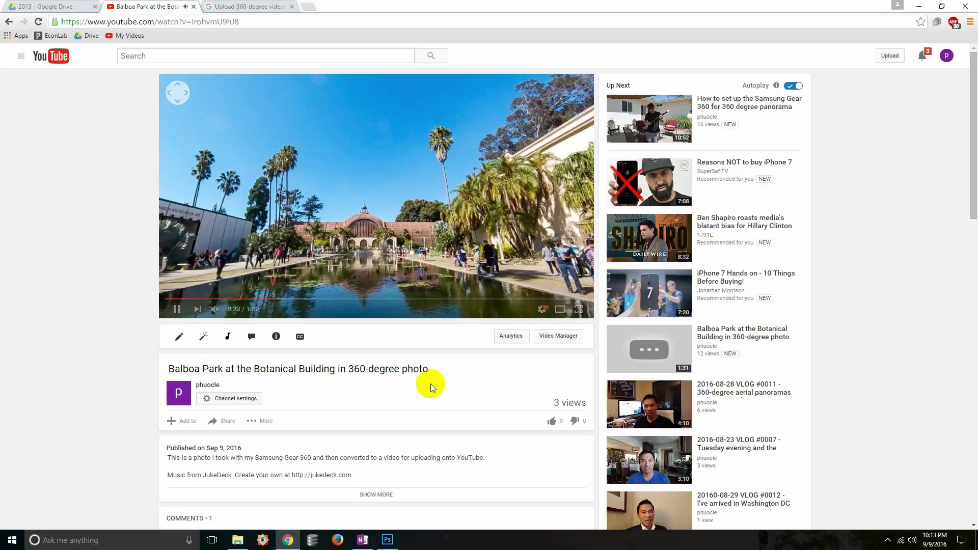
pyautogui.click(387, 229)
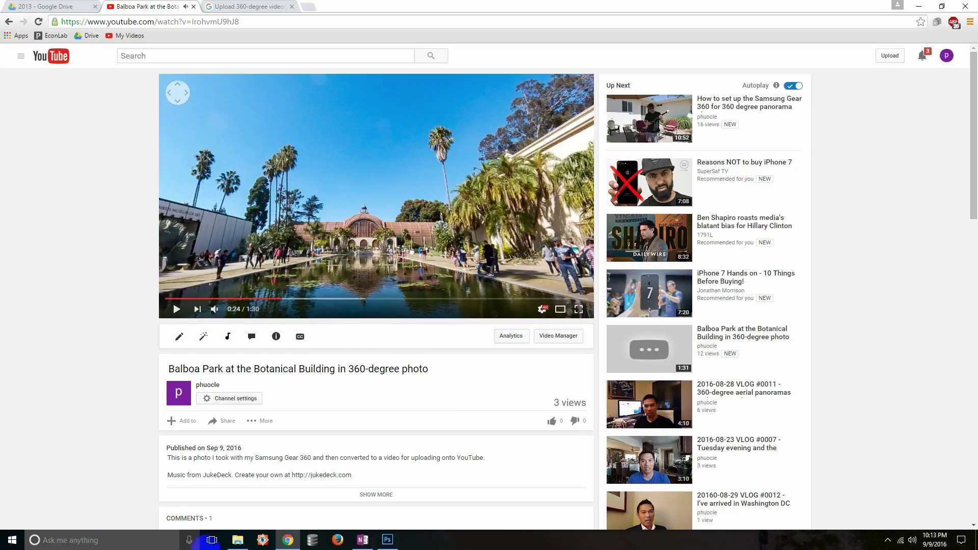
# Minimize Chrome to reveal Photoshop and collapse the History panel into its dock.
pyautogui.click(918, 6)
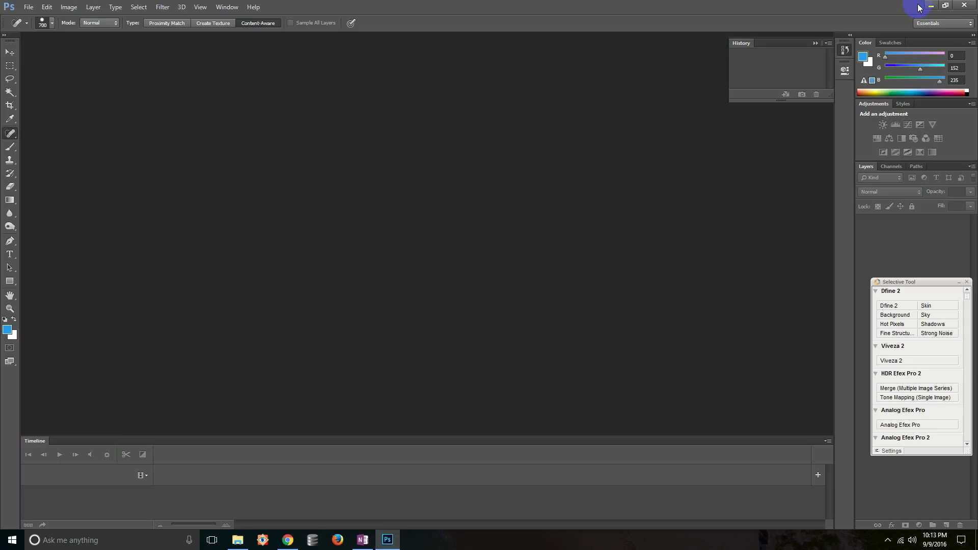
pyautogui.click(816, 44)
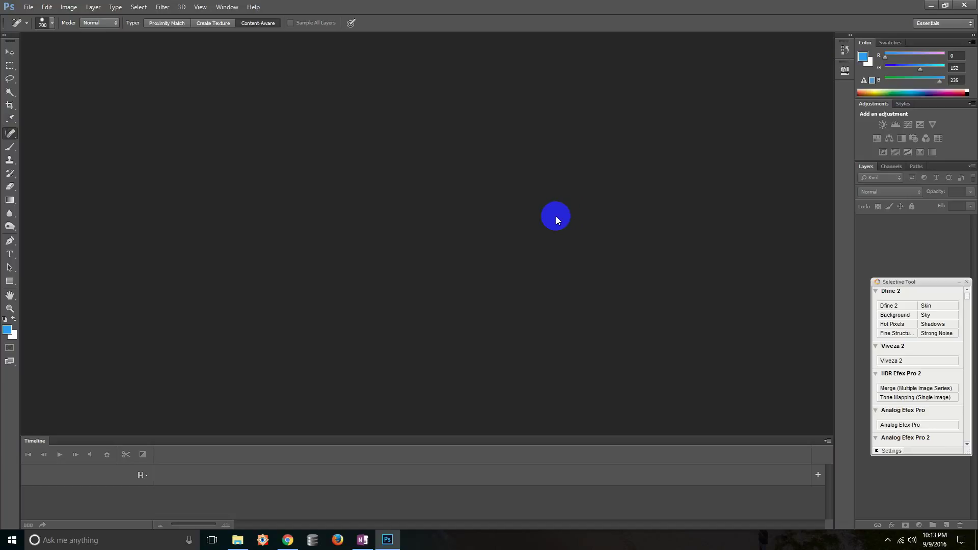
pyautogui.click(28, 7)
# Open SAM_100_0149 from the Exports > 2016 Samsung Gear 360 Panoramas folder.
pyautogui.click(32, 28)
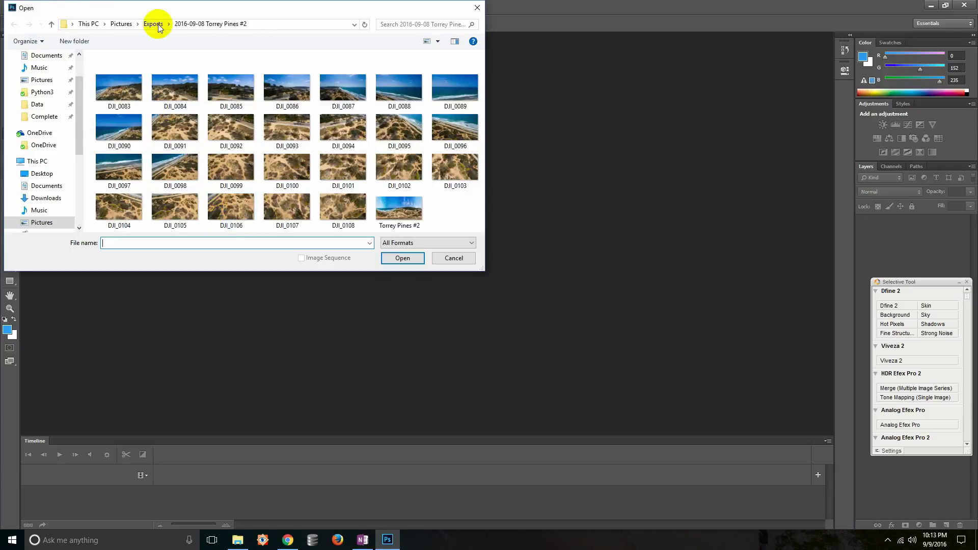
pyautogui.click(153, 24)
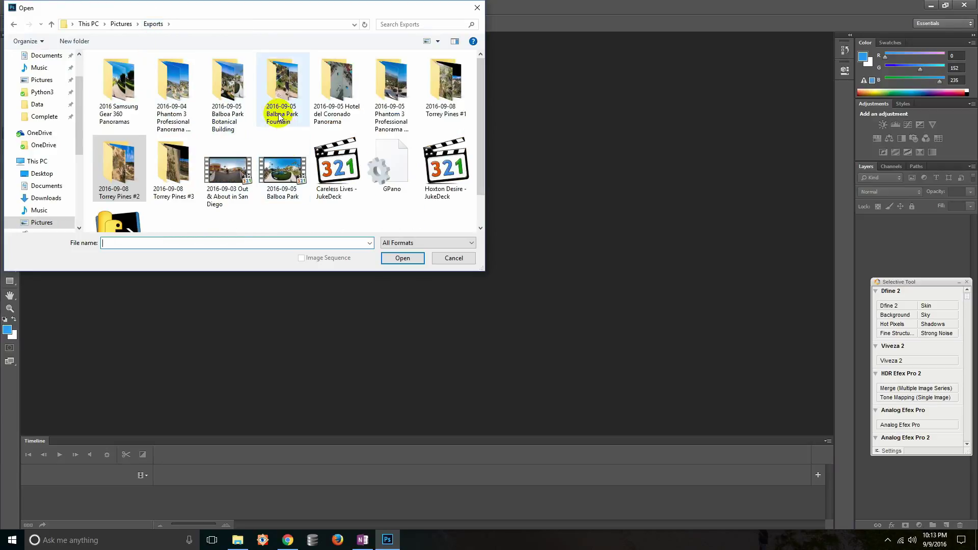
pyautogui.doubleClick(228, 122)
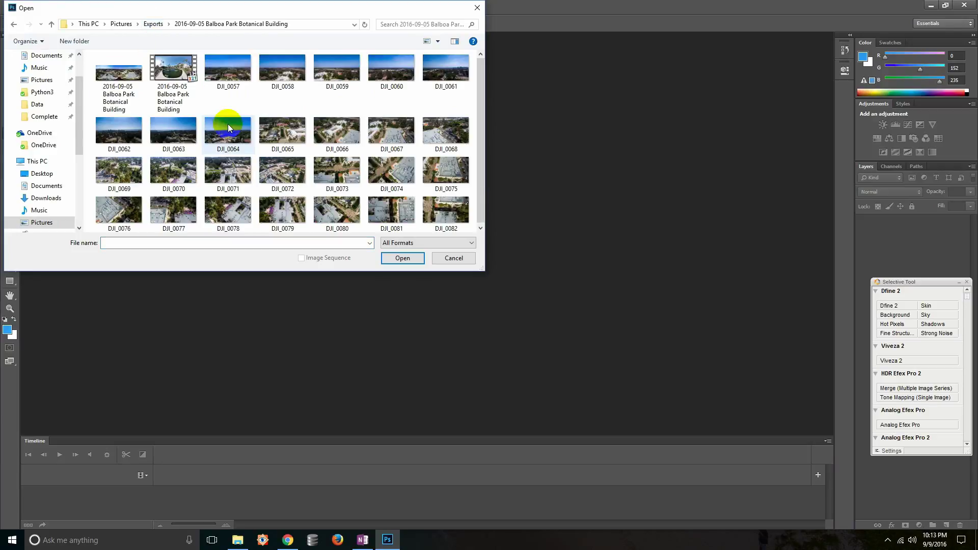
pyautogui.click(153, 24)
pyautogui.click(106, 84)
pyautogui.doubleClick(106, 84)
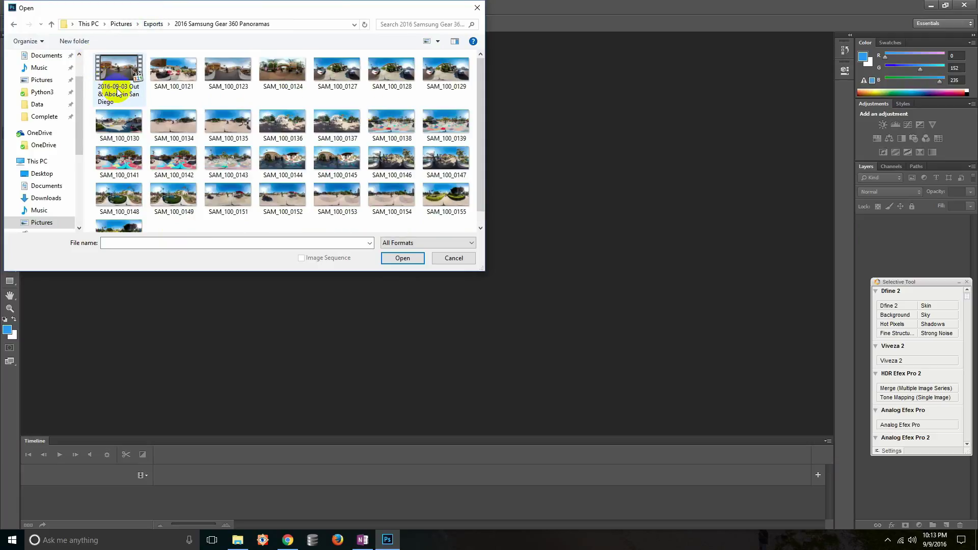
pyautogui.doubleClick(159, 208)
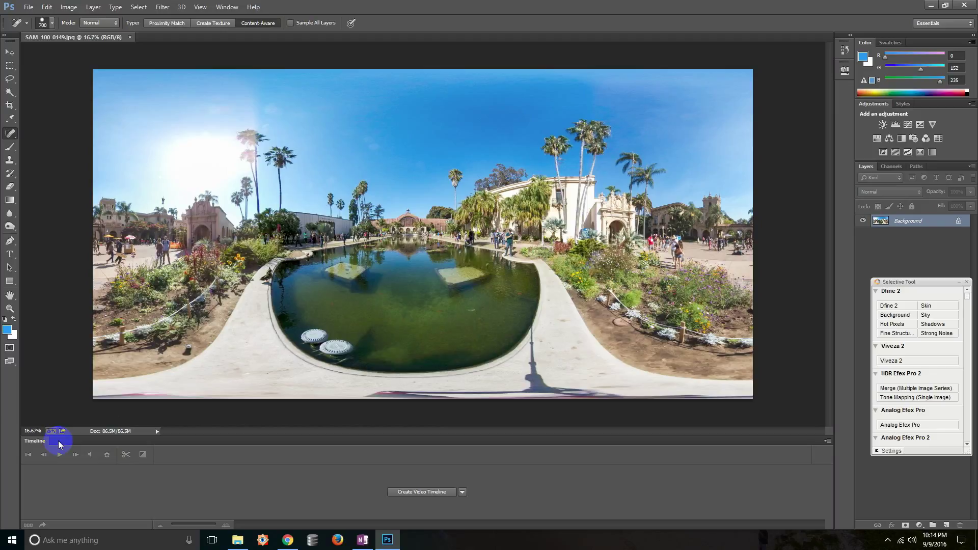
# Select the Move tool (V) and toggle the Timeline panel off and back on.
pyautogui.press('v')
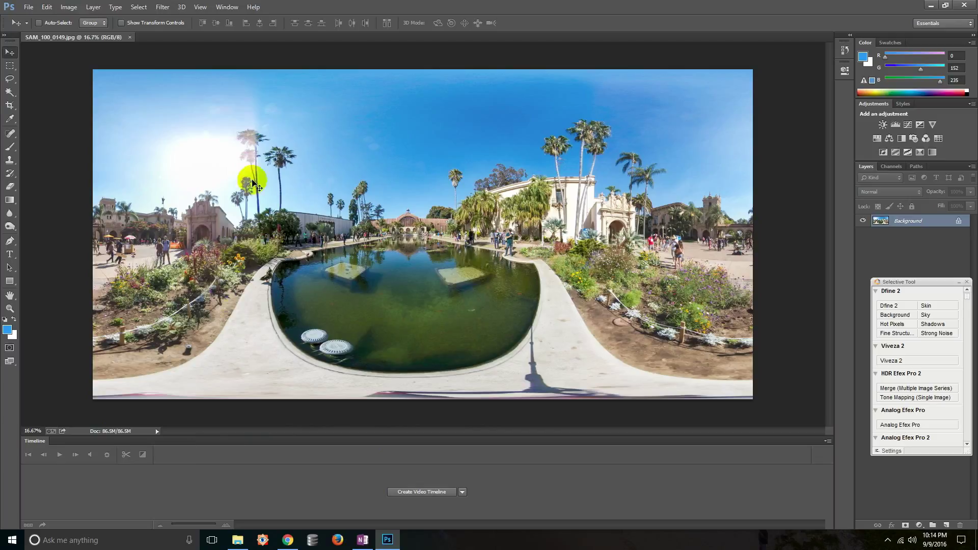
pyautogui.click(230, 7)
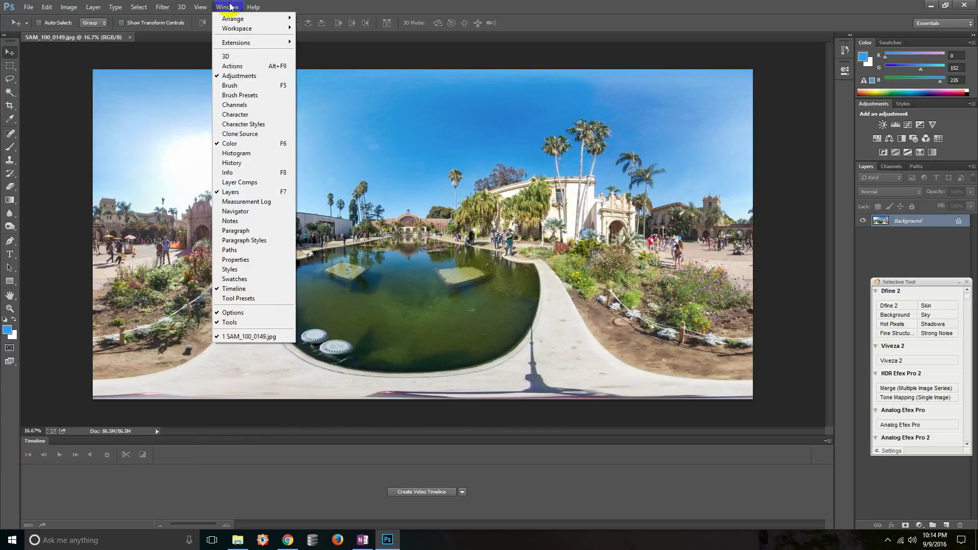
pyautogui.click(235, 288)
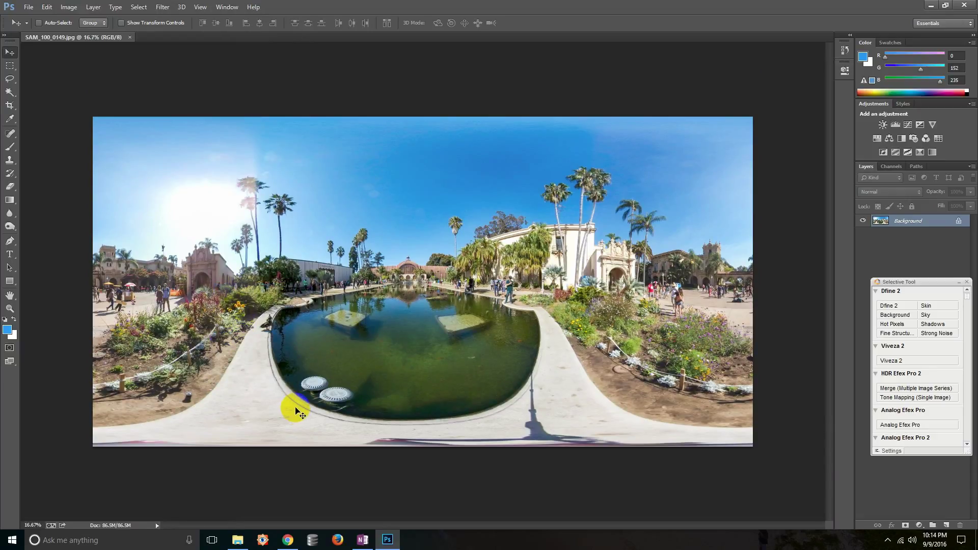
pyautogui.click(227, 8)
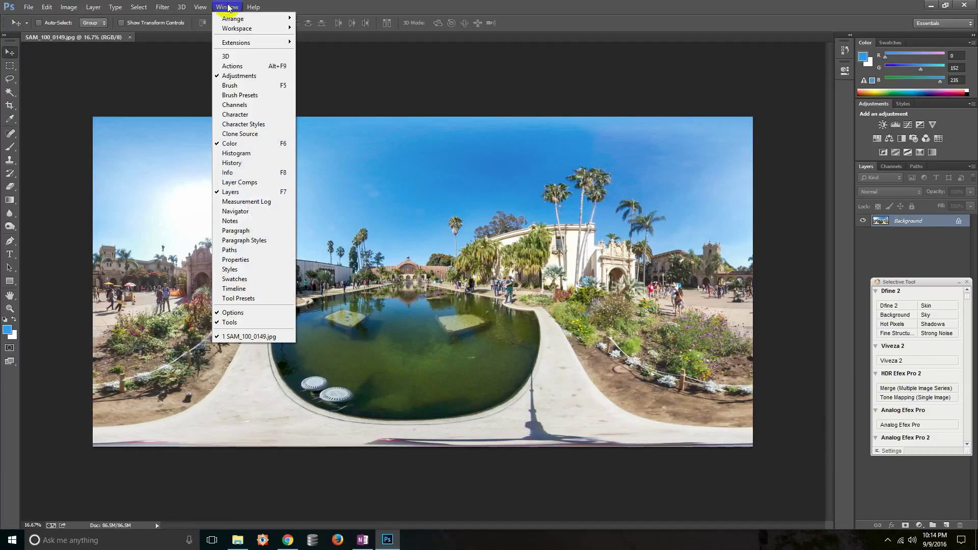
pyautogui.click(243, 289)
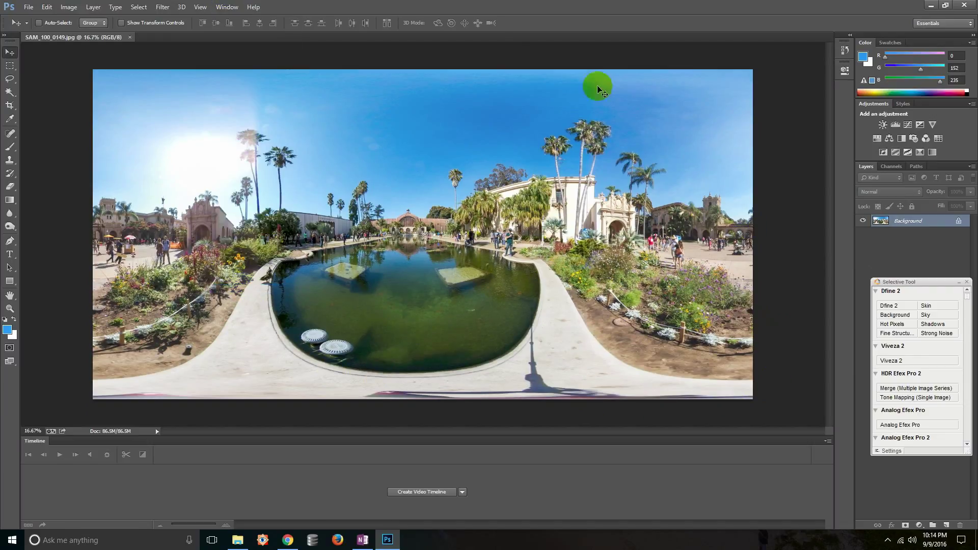
# Create a video timeline and stretch the Layer 0 clip to about 1:30.
pyautogui.click(415, 493)
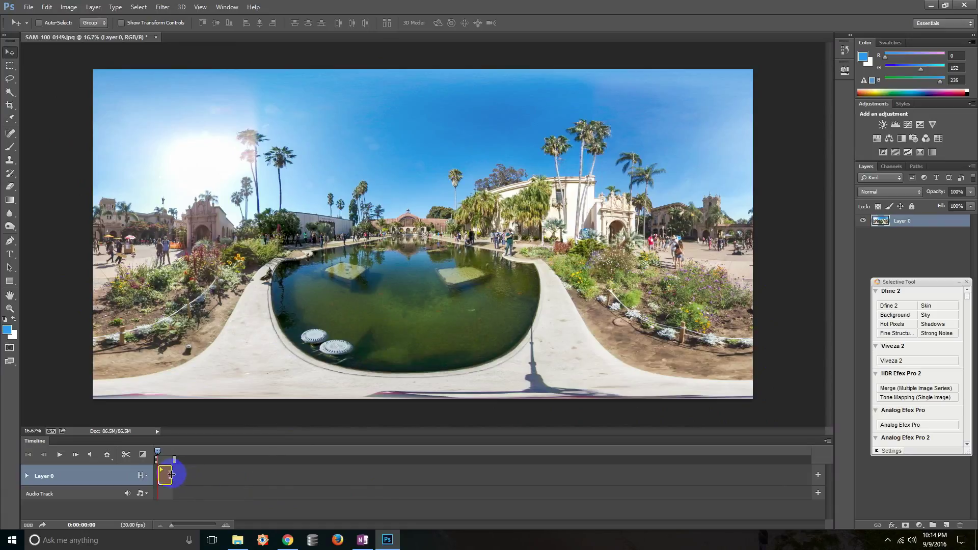
pyautogui.moveTo(171, 475); pyautogui.dragTo(432, 477)
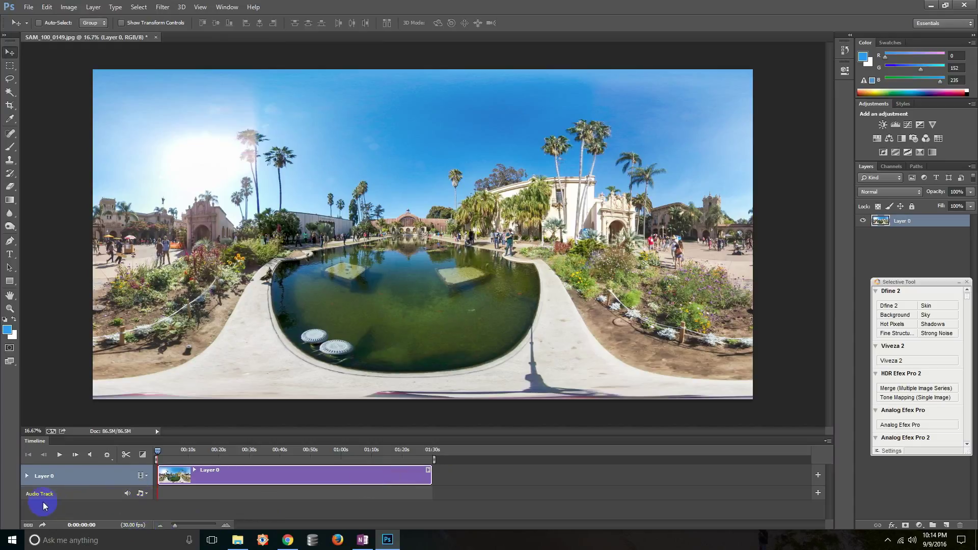
# Add the Hoxton Desire - JukeDeck track from Exports to the audio track and select it.
pyautogui.click(141, 495)
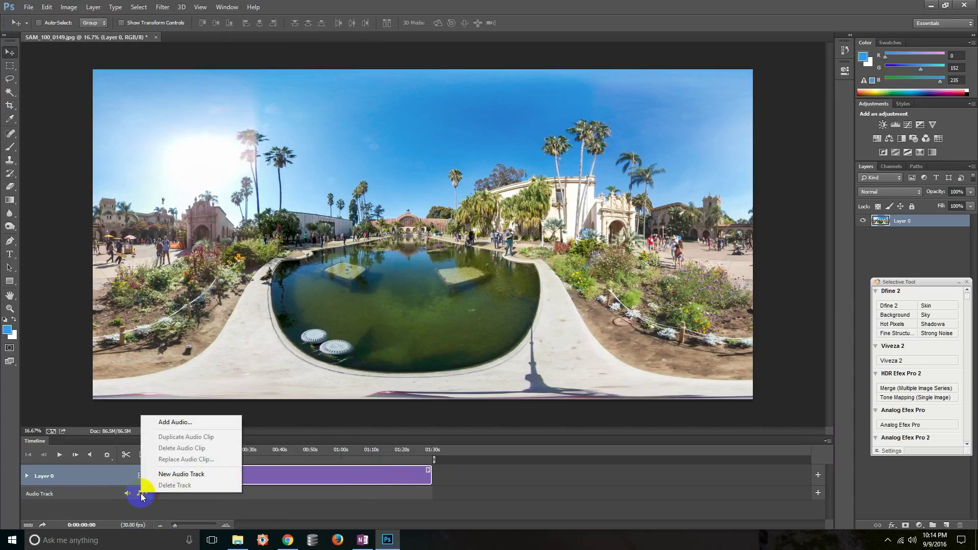
pyautogui.click(179, 420)
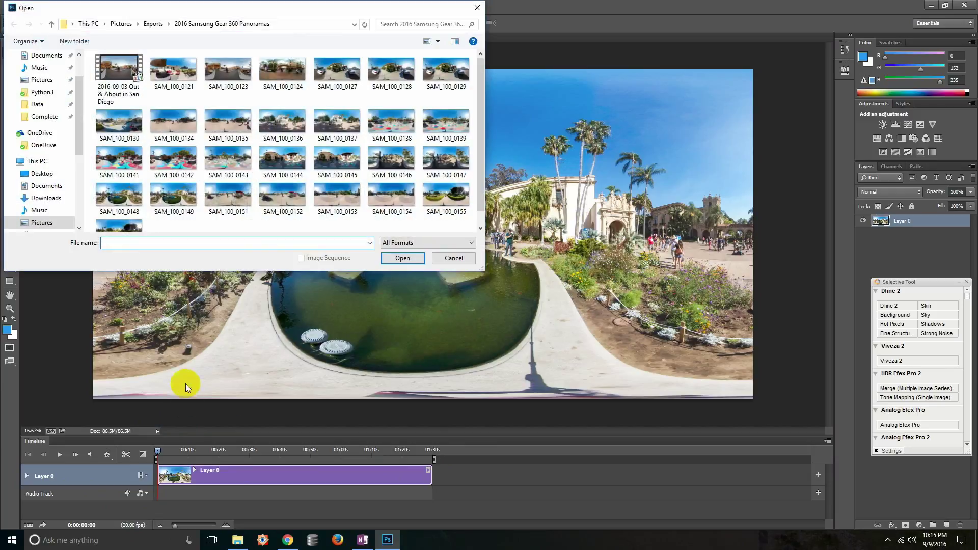
pyautogui.click(153, 24)
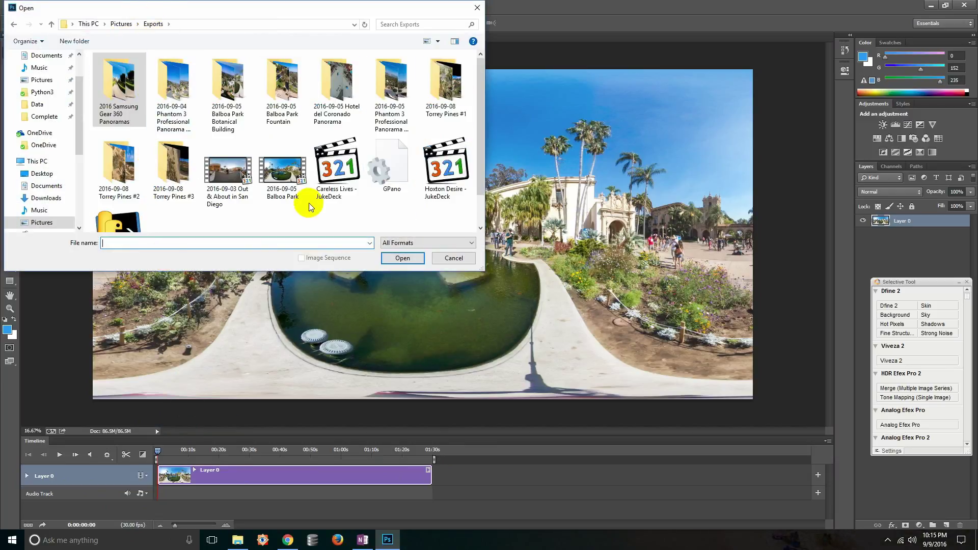
pyautogui.doubleClick(455, 180)
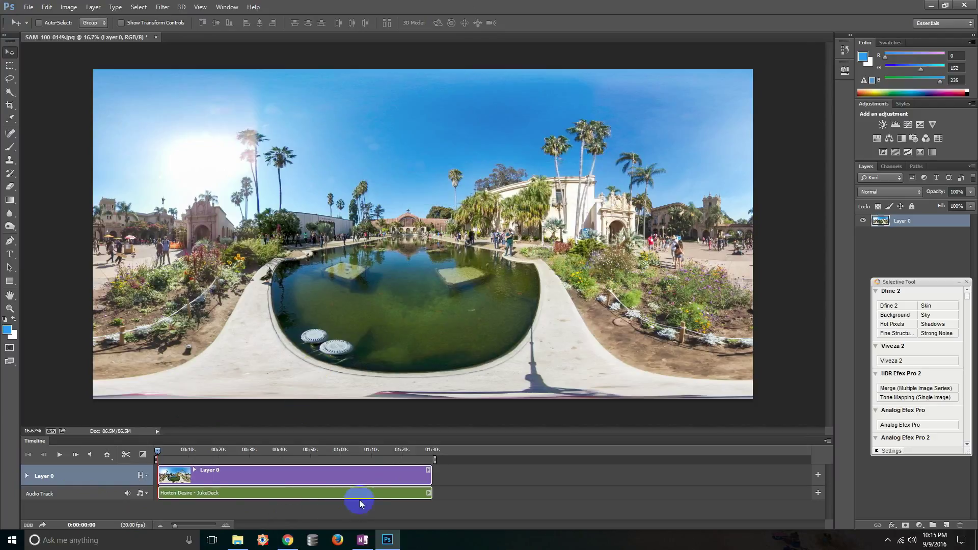
pyautogui.click(204, 497)
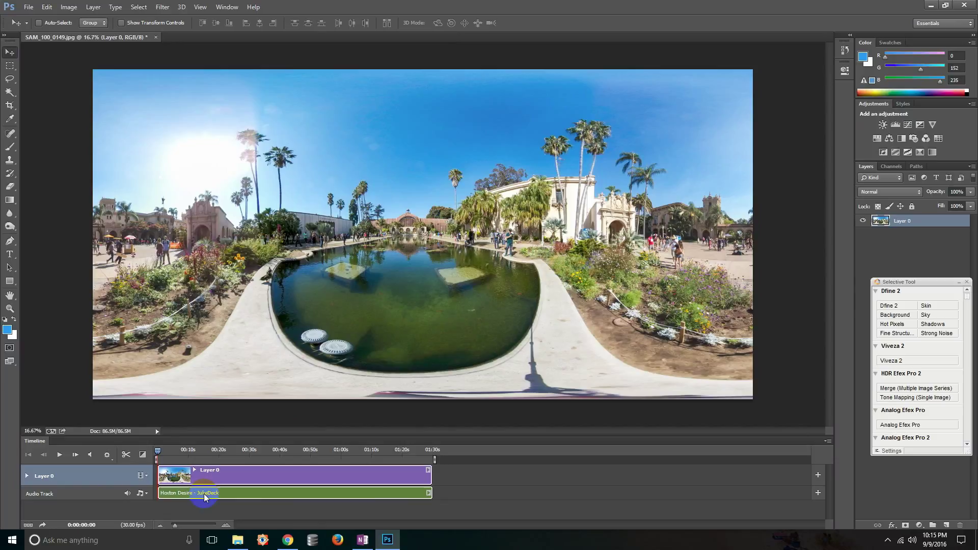
# Set Render Video to H.264 High Quality at 3840 × 1920.
pyautogui.click(44, 525)
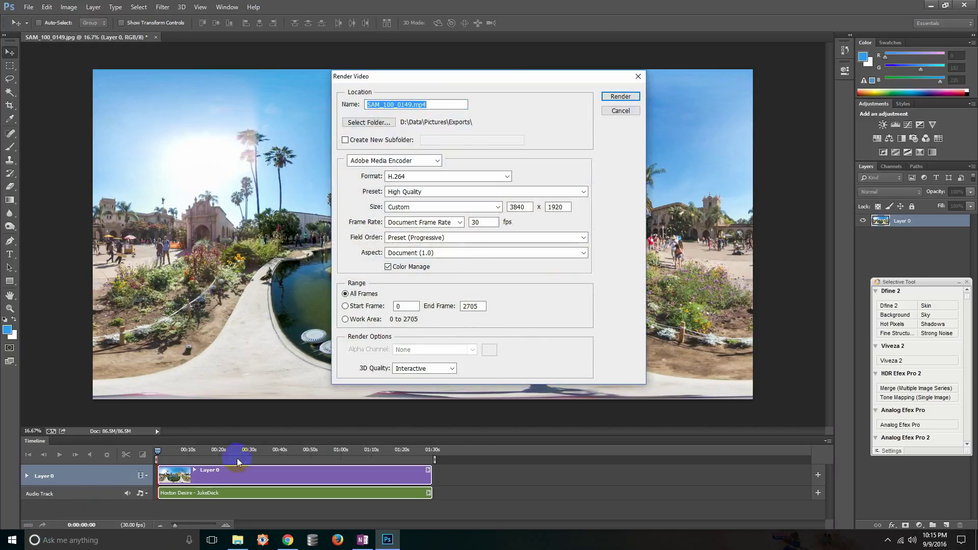
pyautogui.click(420, 195)
pyautogui.click(421, 198)
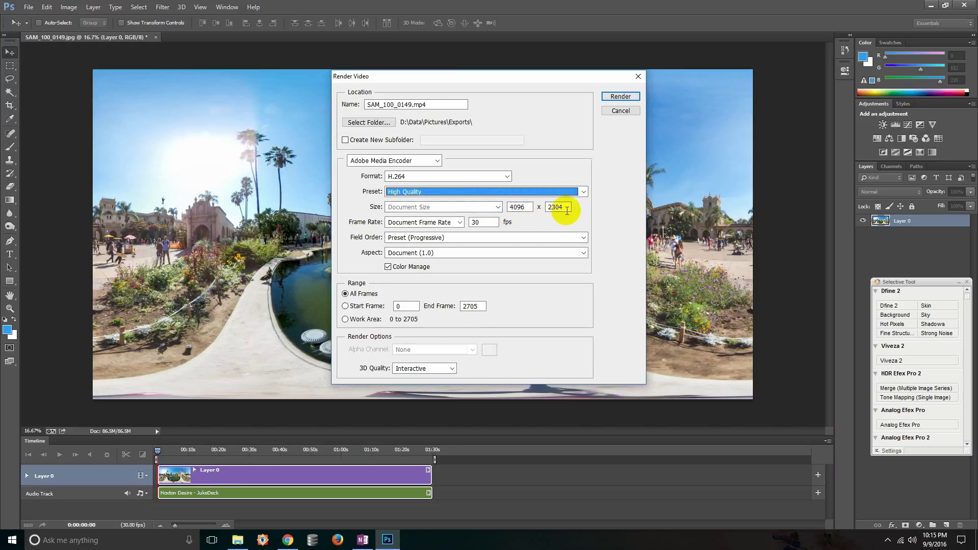
pyautogui.doubleClick(527, 207)
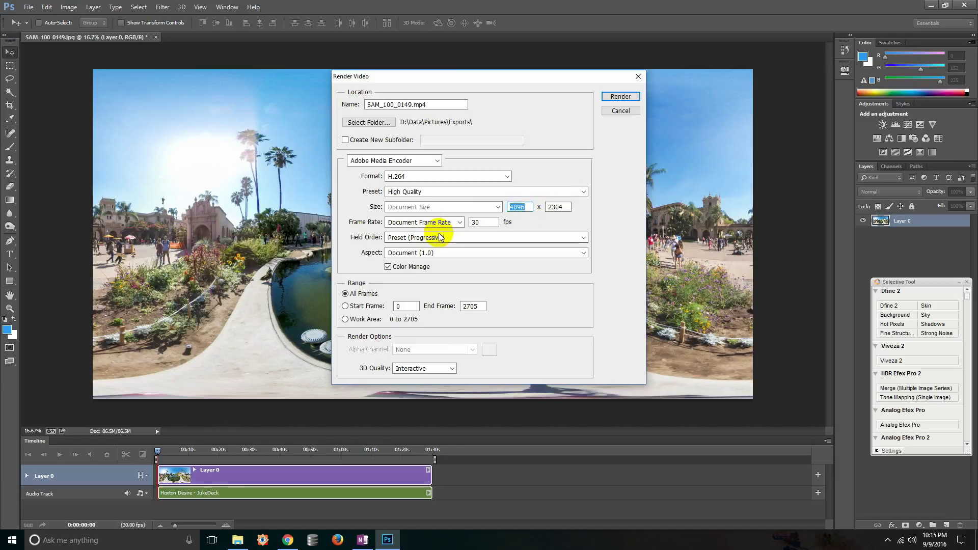
pyautogui.write('3840')
pyautogui.press('Tab')
pyautogui.write('1920')
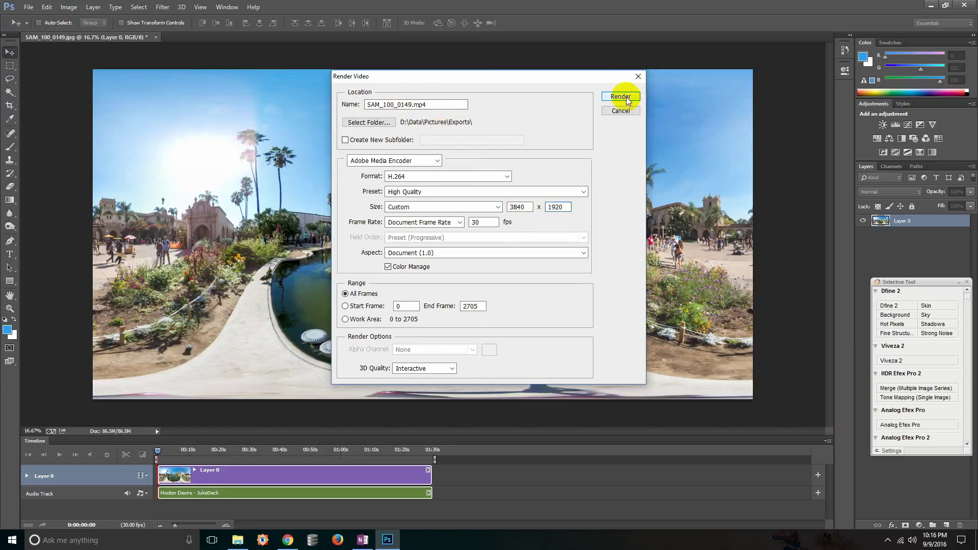
# Render the video as SAM_100_0149.mp4 and return to the timeline.
pyautogui.click(621, 109)
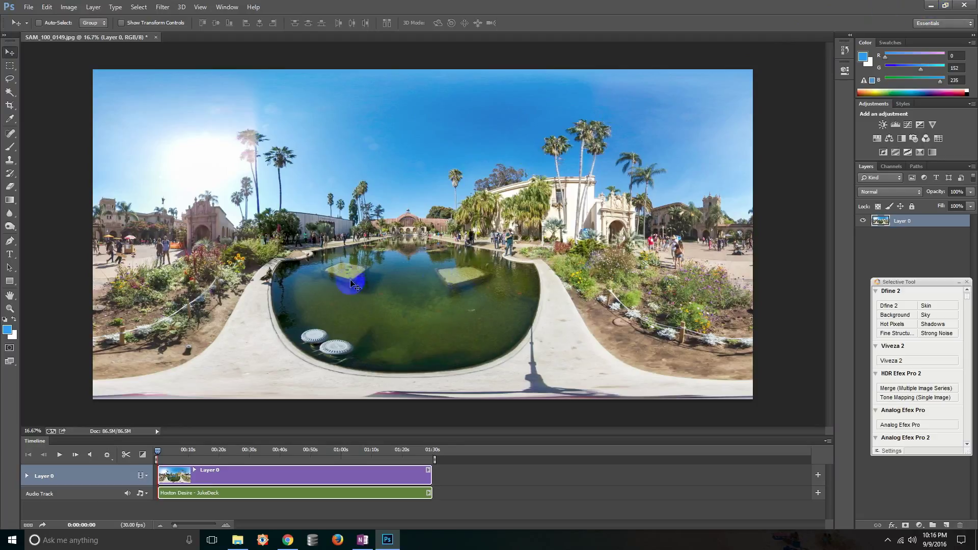
pyautogui.click(254, 498)
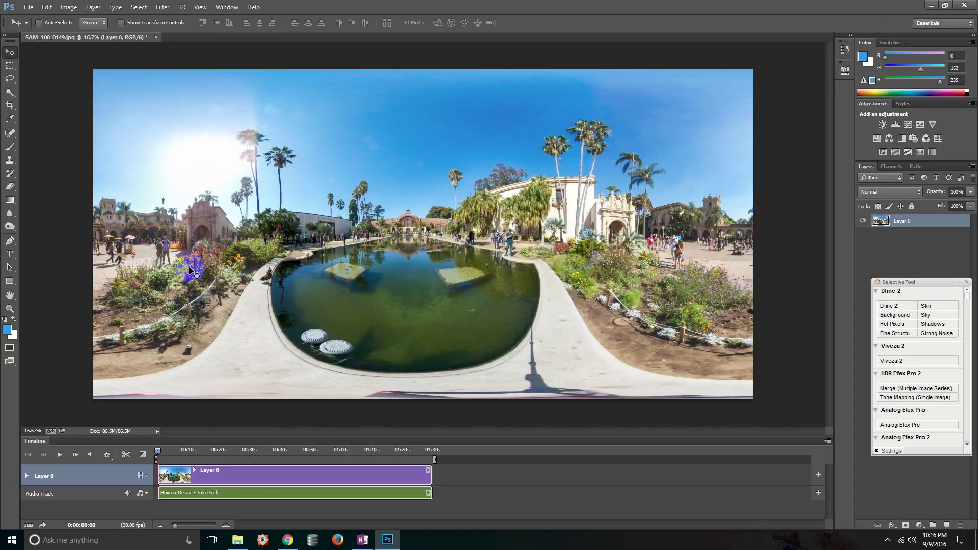
# Minimize Photoshop and OneNote, then launch Spatial Media Metadata Injector from Pictures > Exports.
pyautogui.click(930, 5)
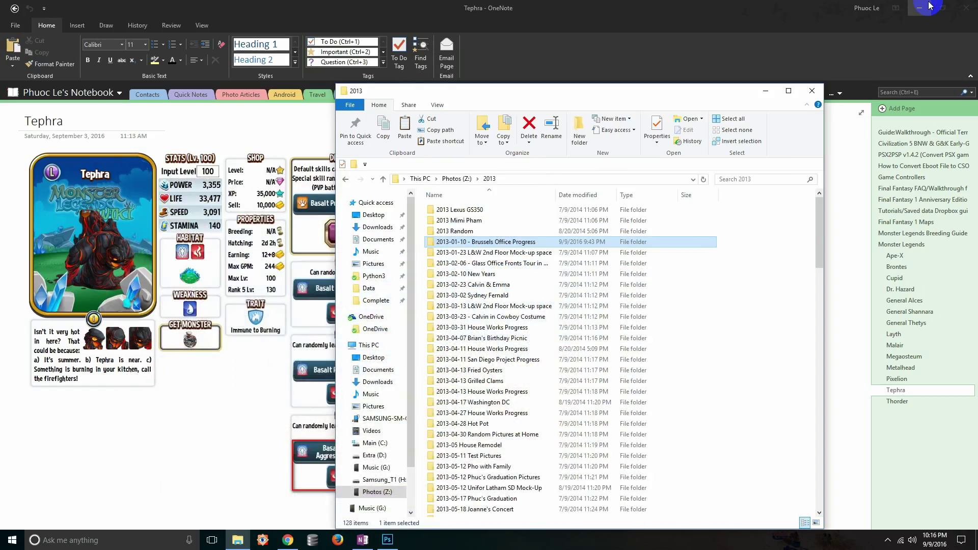
pyautogui.click(919, 8)
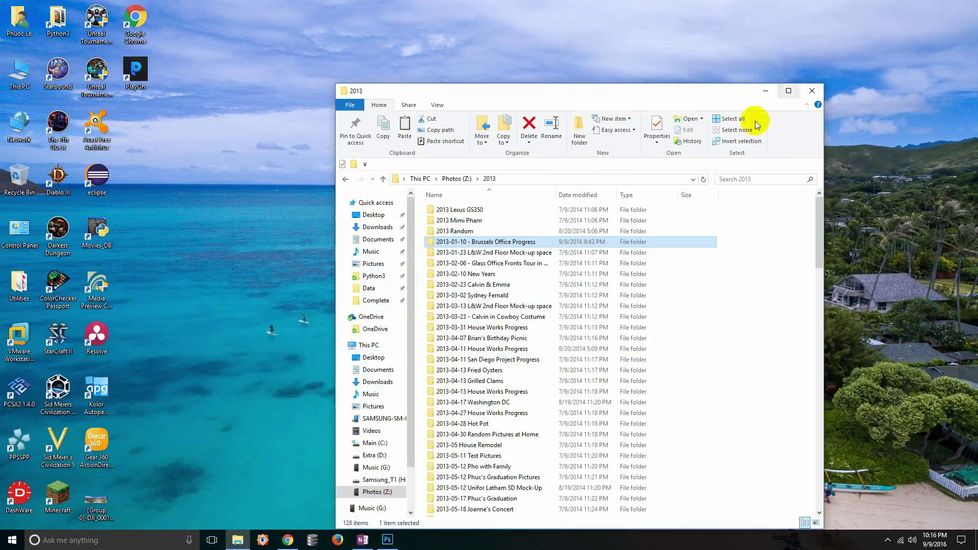
pyautogui.click(379, 406)
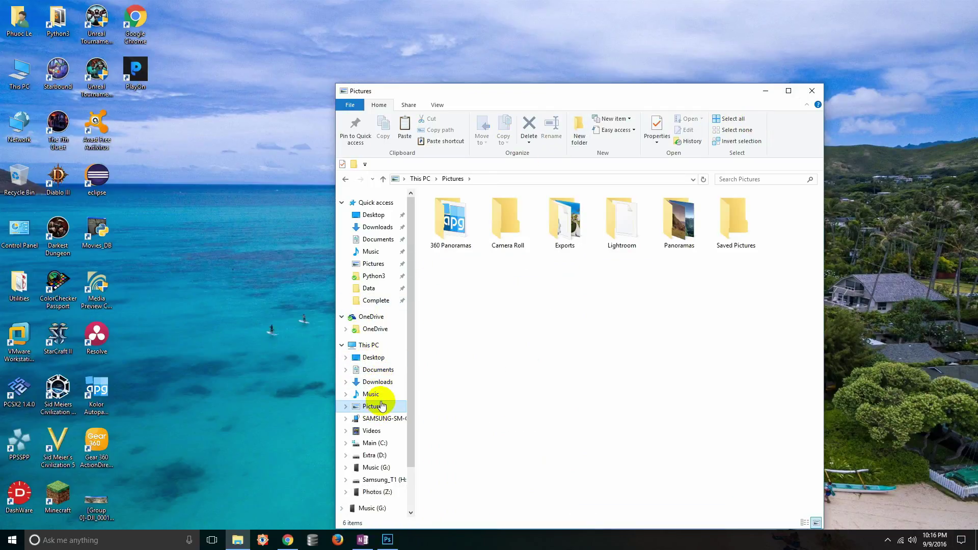
pyautogui.moveTo(599, 90); pyautogui.dragTo(578, 48)
pyautogui.doubleClick(555, 163)
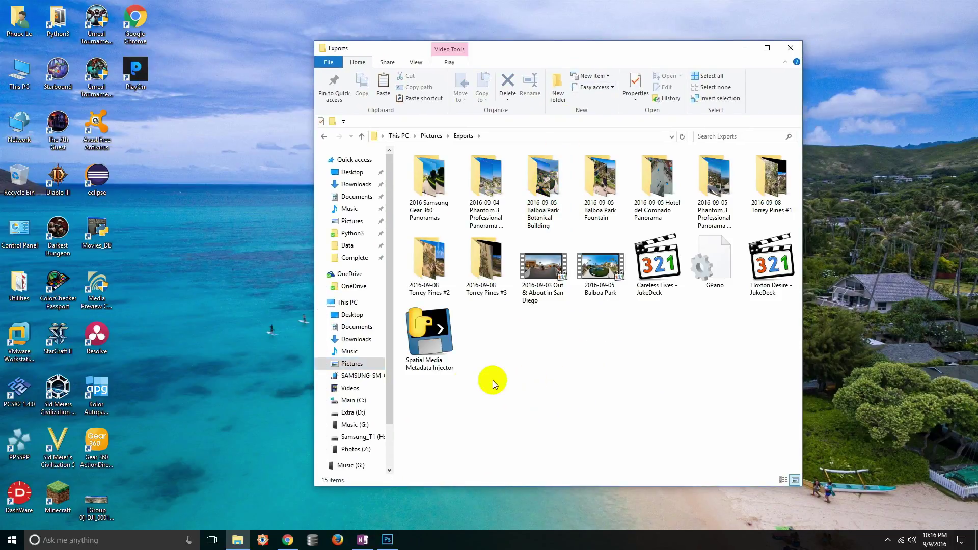
pyautogui.click(438, 349)
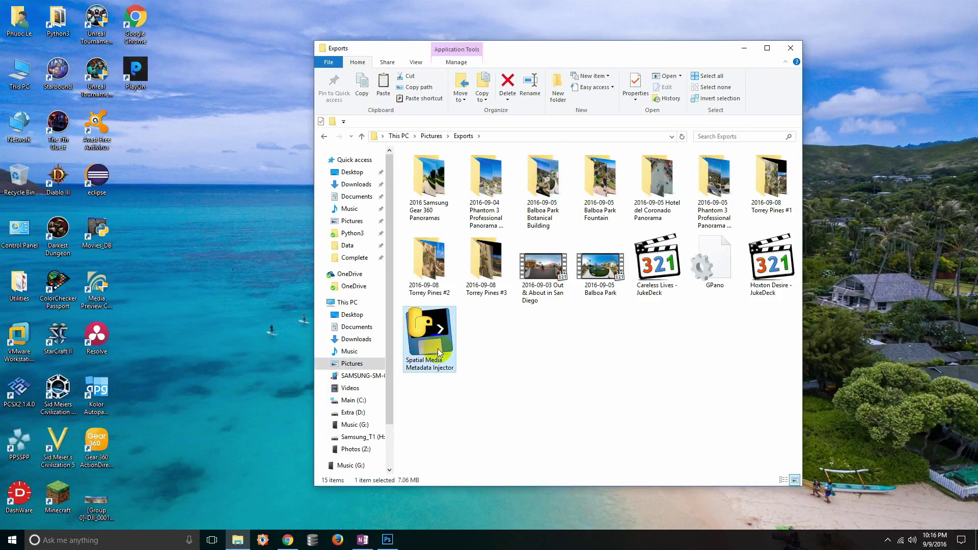
pyautogui.doubleClick(438, 348)
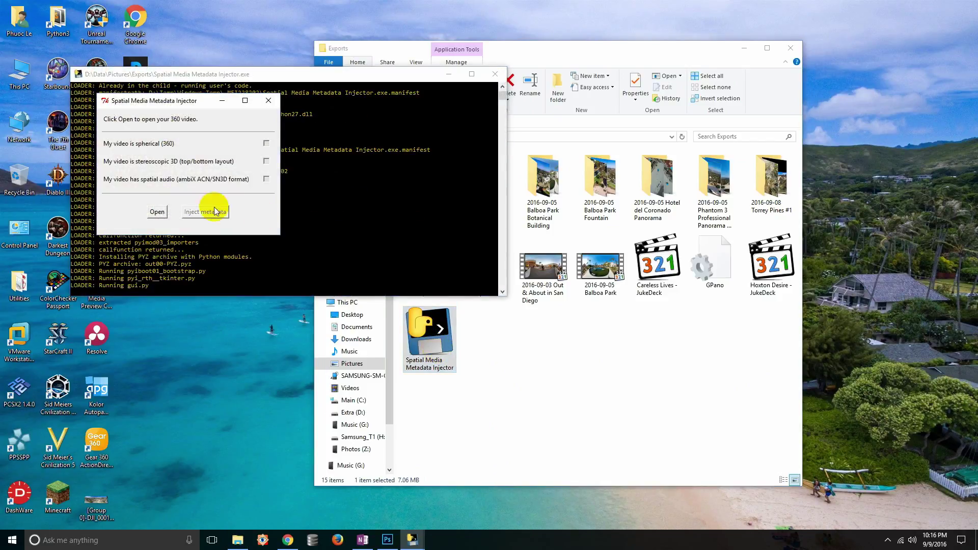
# Load 2016-09-05 Balboa Park.mp4 into the Spatial Media Metadata Injector.
pyautogui.click(193, 102)
pyautogui.moveTo(193, 104); pyautogui.dragTo(396, 129)
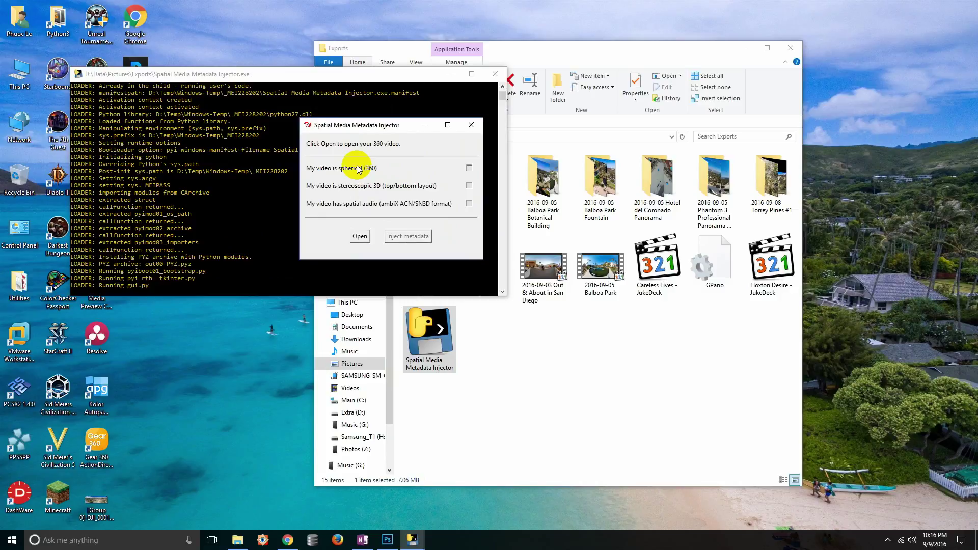
pyautogui.click(359, 239)
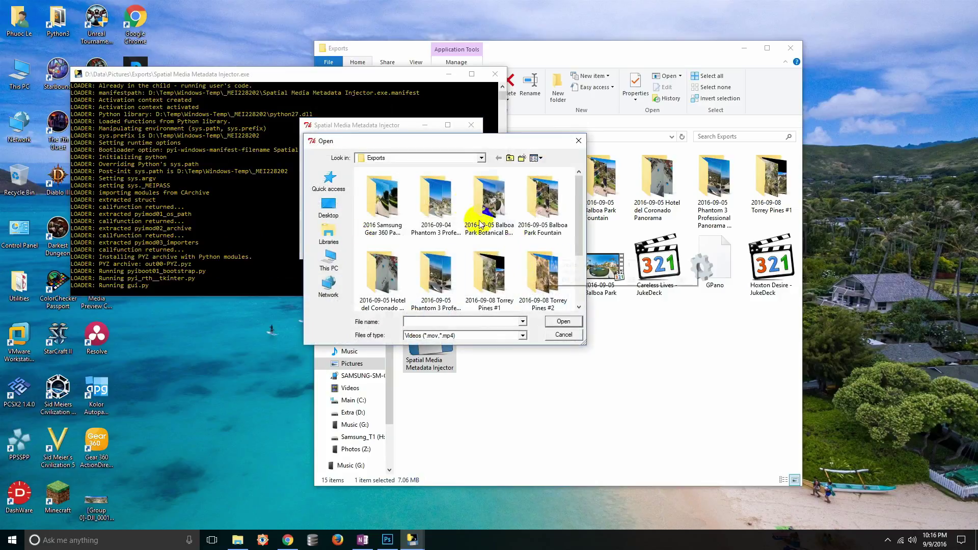
pyautogui.scroll(-2, 508, 245)
pyautogui.doubleClick(488, 273)
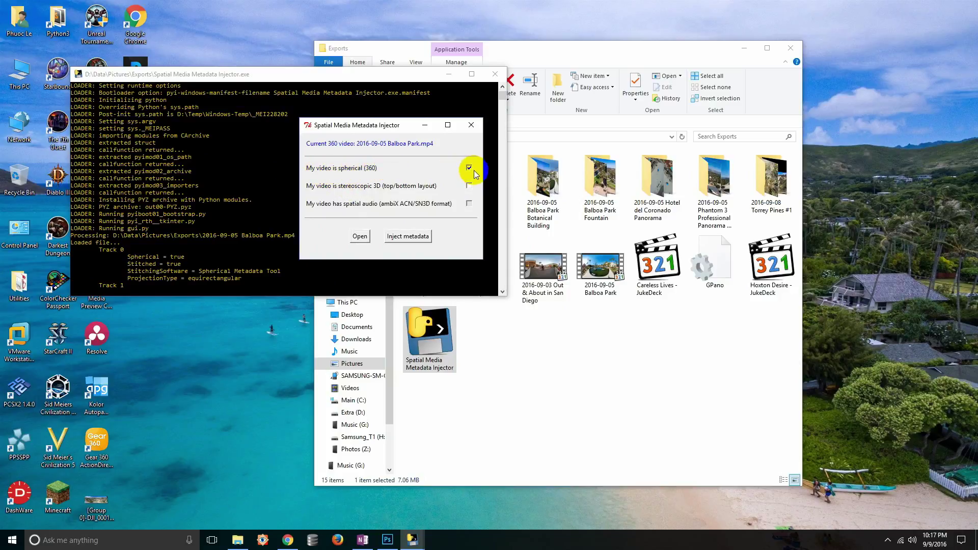
# Inject the spherical 360 metadata, save the _injected copy, and close the injector.
pyautogui.click(409, 238)
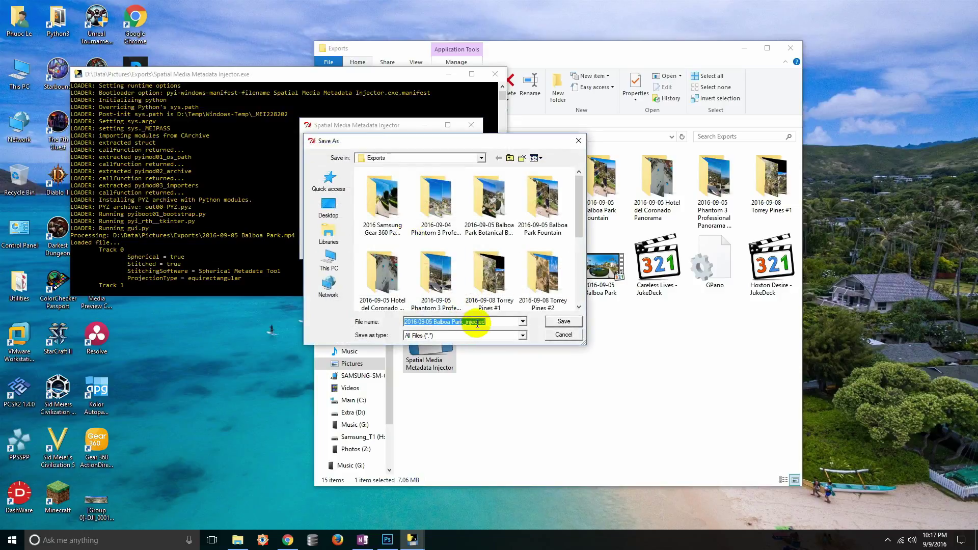
pyautogui.moveTo(463, 322); pyautogui.dragTo(490, 321)
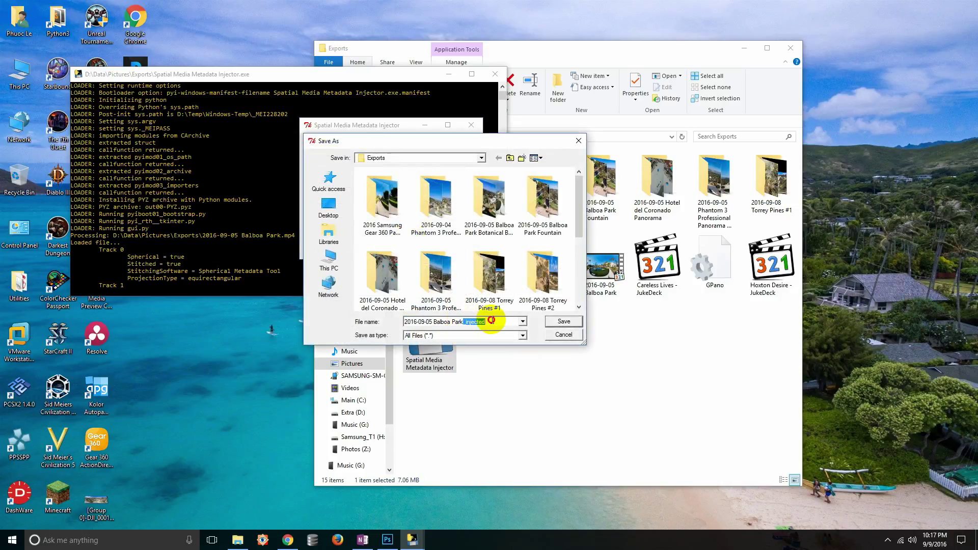
pyautogui.click(566, 325)
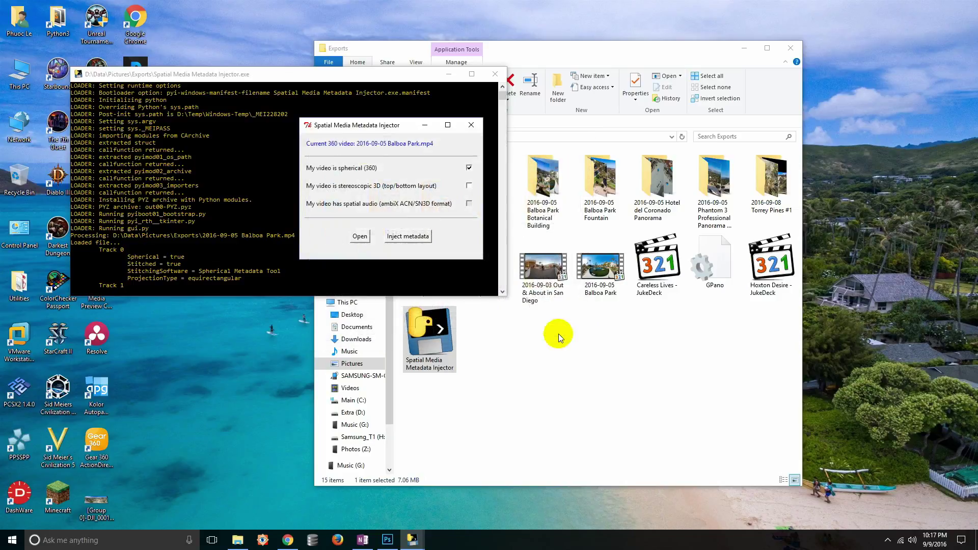
pyautogui.click(471, 125)
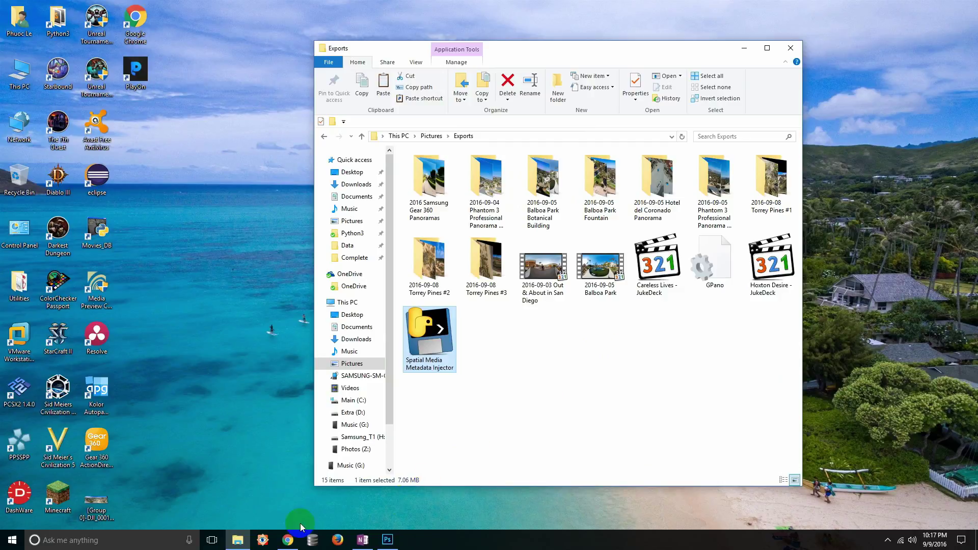
# Review the Balboa Park 360 video on YouTube in Chrome, then return to Photoshop.
pyautogui.click(288, 539)
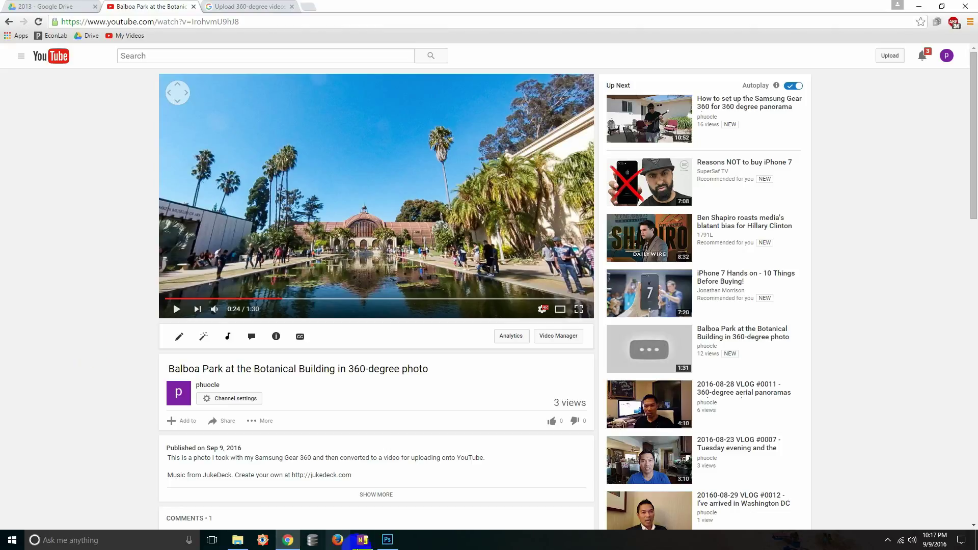
pyautogui.click(387, 539)
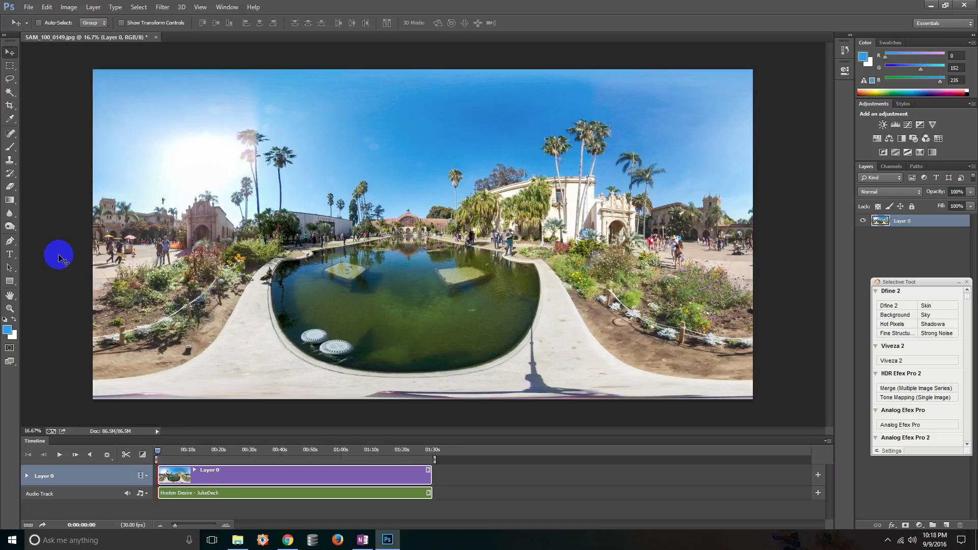
pyautogui.click(887, 540)
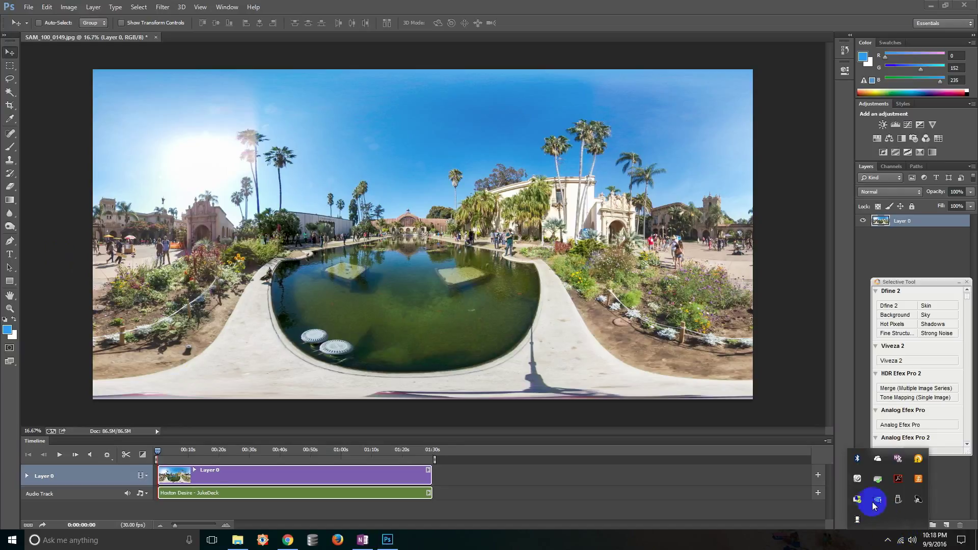
pyautogui.click(58, 257)
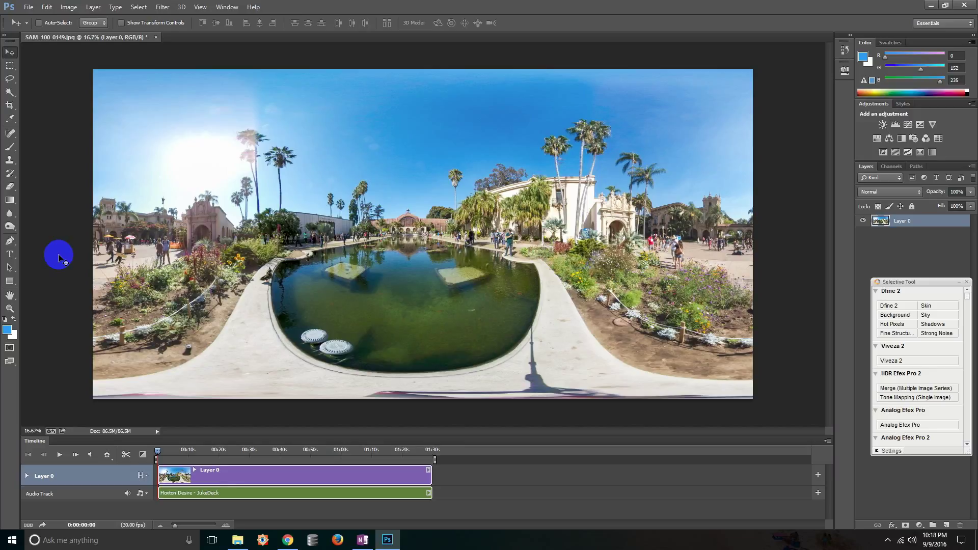